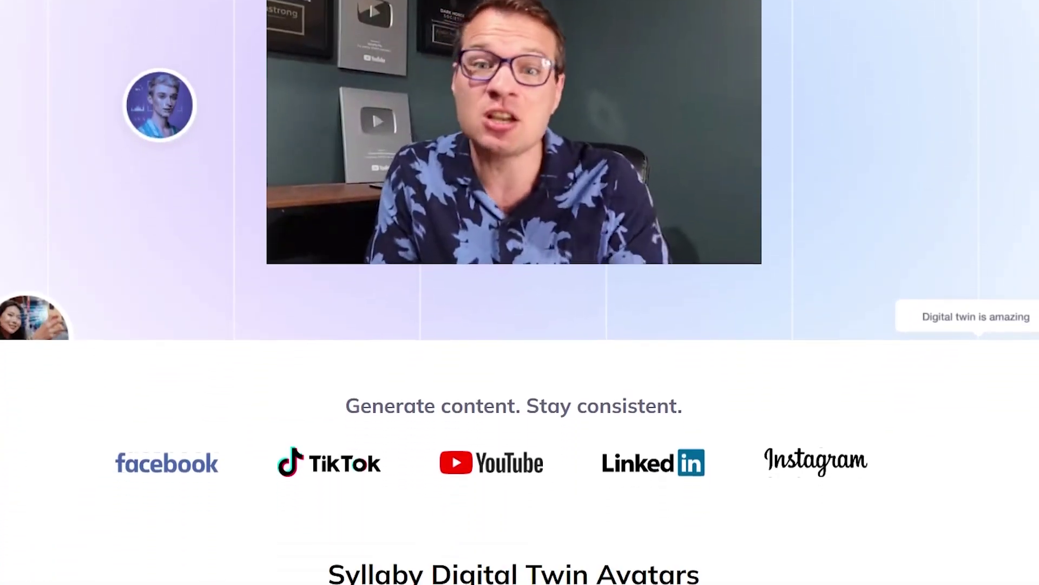
Scroll through the syllaby.io landing page, then reach the Discover Ideas keyword list.
{"action": "scroll", "coordinate": [519, 293], "scroll_direction": "down", "scroll_amount": 4}
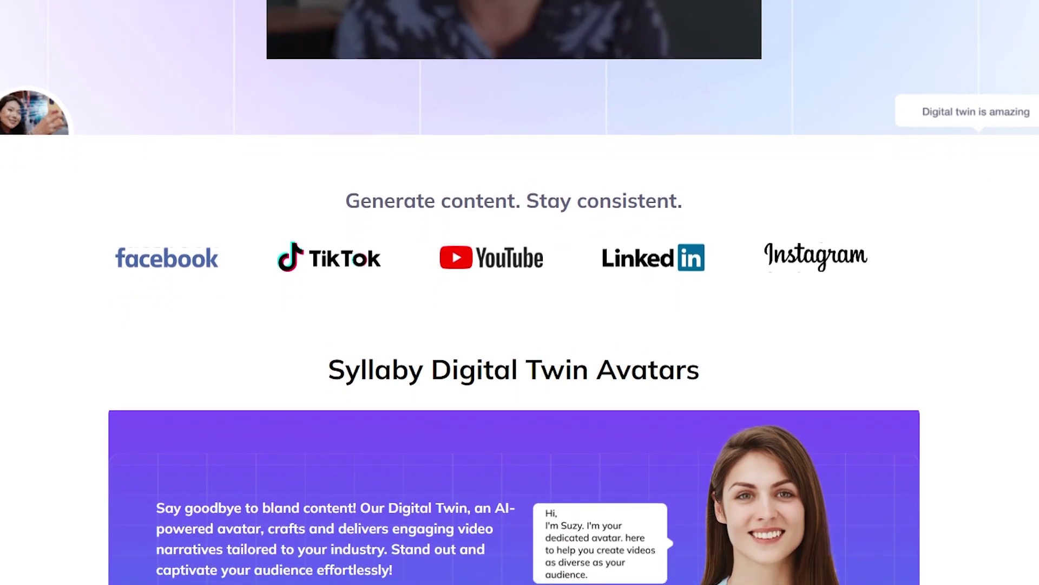
{"action": "scroll", "coordinate": [520, 292], "scroll_direction": "down", "scroll_amount": 4}
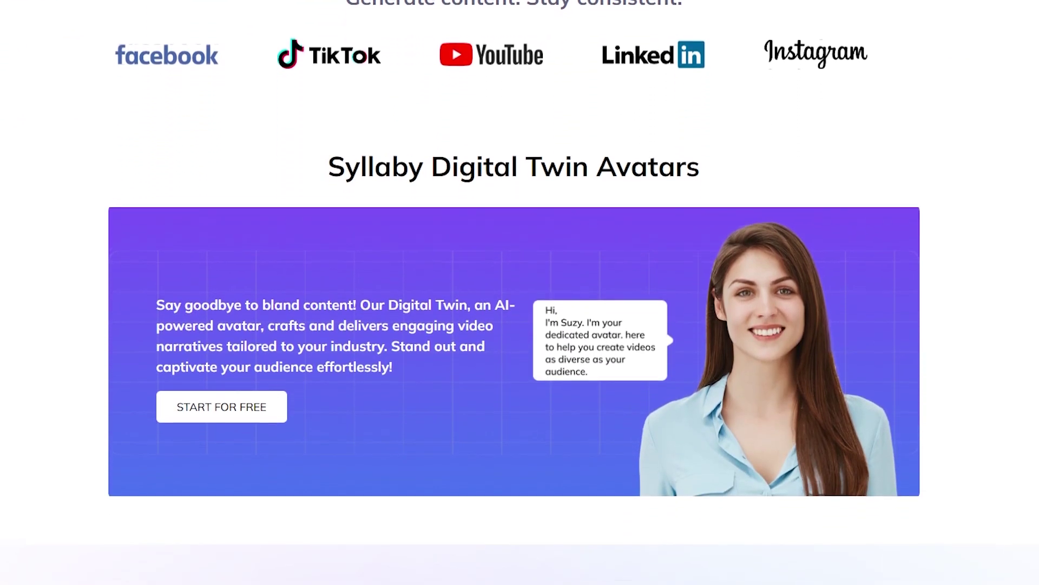
{"action": "scroll", "coordinate": [520, 293], "scroll_direction": "down", "scroll_amount": 3}
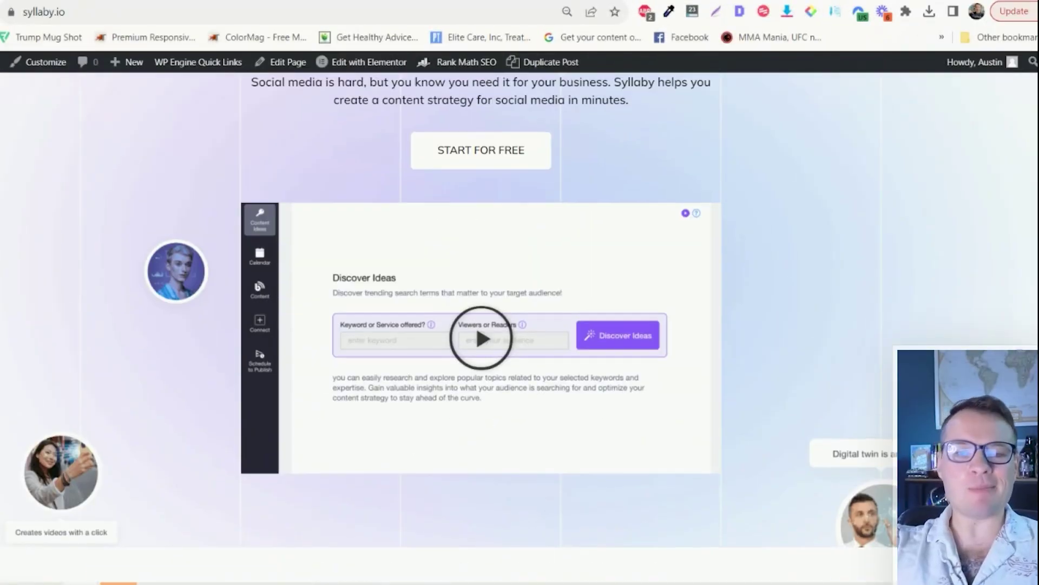
{"action": "scroll", "coordinate": [520, 324], "scroll_direction": "up", "scroll_amount": 3}
{"action": "scroll", "coordinate": [520, 325], "scroll_direction": "down", "scroll_amount": 9}
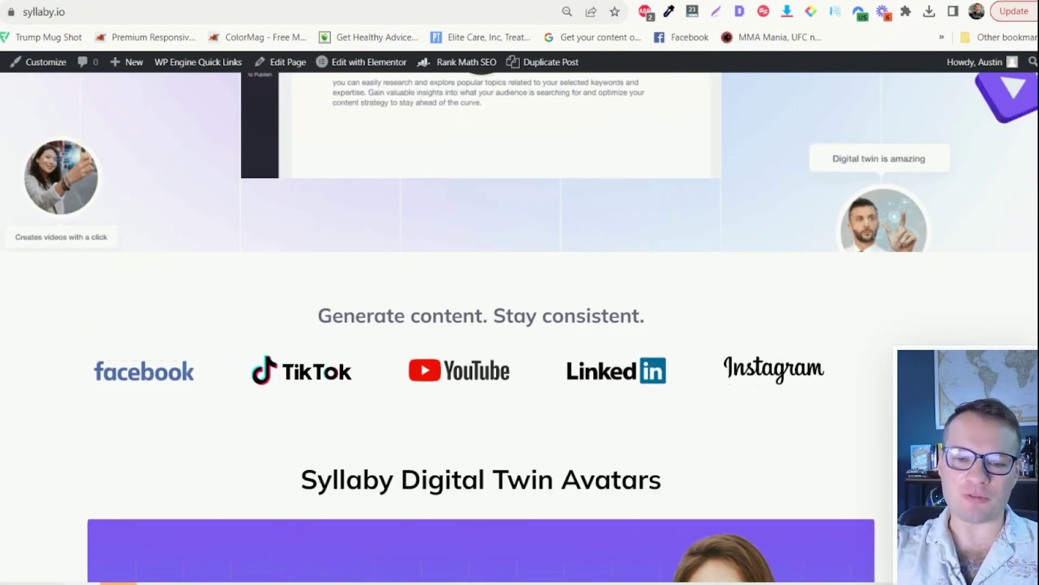
{"action": "scroll", "coordinate": [519, 325], "scroll_direction": "down", "scroll_amount": 12}
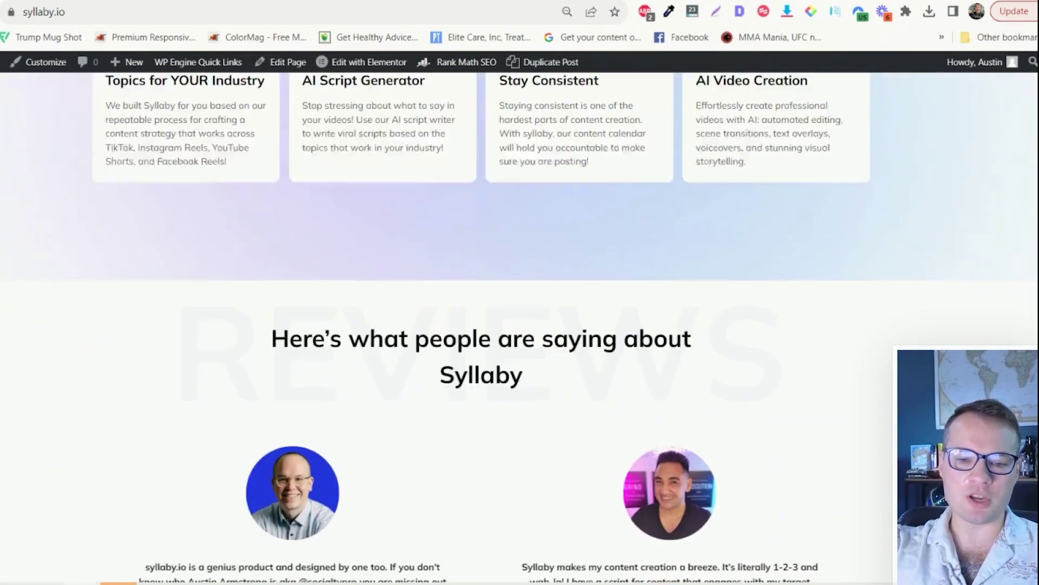
{"action": "scroll", "coordinate": [520, 325], "scroll_direction": "down", "scroll_amount": 5}
{"action": "scroll", "coordinate": [520, 325], "scroll_direction": "up", "scroll_amount": 20}
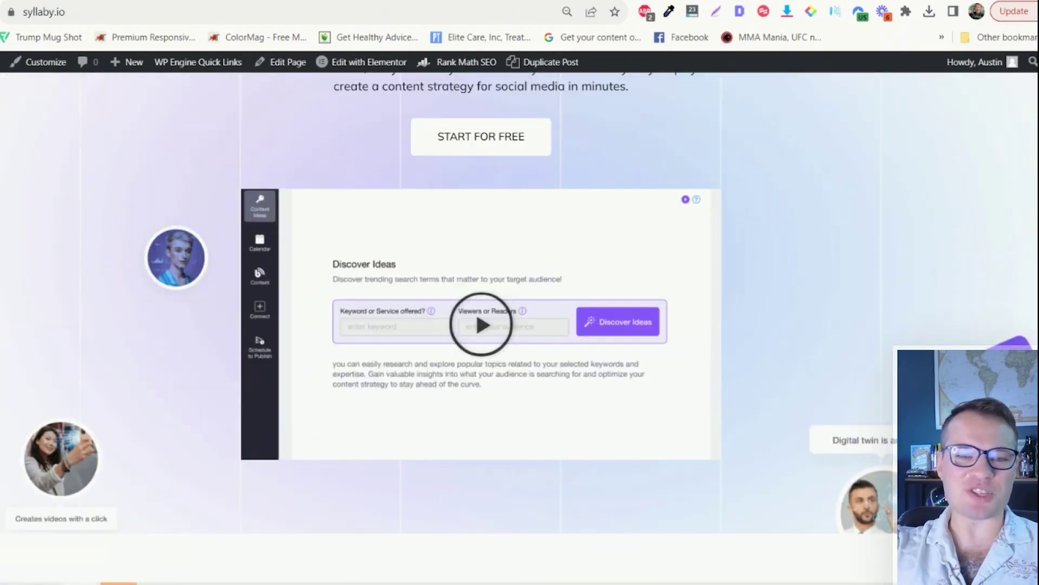
{"action": "scroll", "coordinate": [520, 325], "scroll_direction": "up", "scroll_amount": 3}
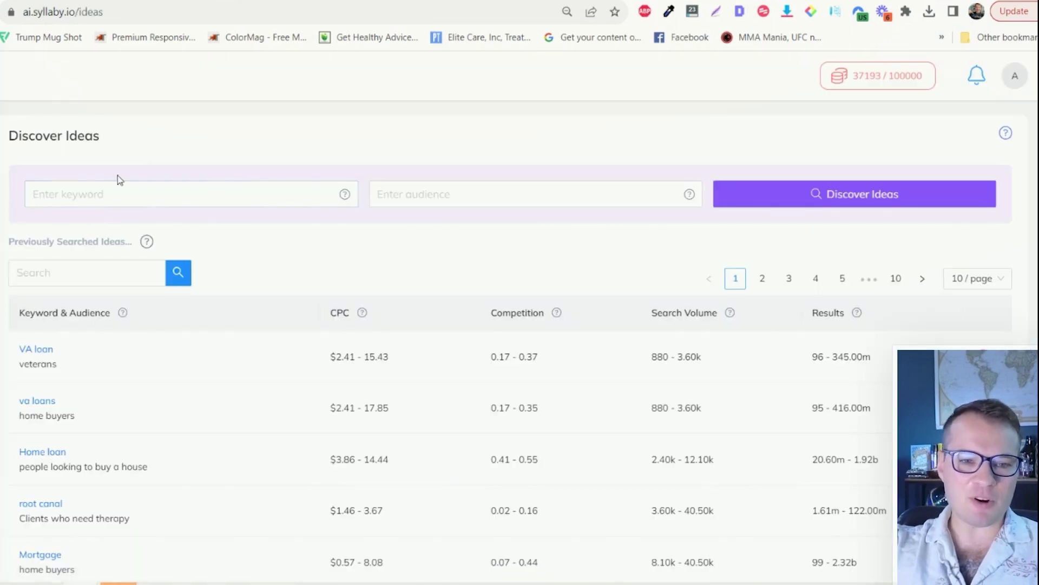
Discover ideas for keyword 'VA loan' and audience 'veterans', then view the question results table.
{"action": "scroll", "coordinate": [162, 192], "scroll_direction": "down", "scroll_amount": 5}
{"action": "scroll", "coordinate": [417, 223], "scroll_direction": "up", "scroll_amount": 5}
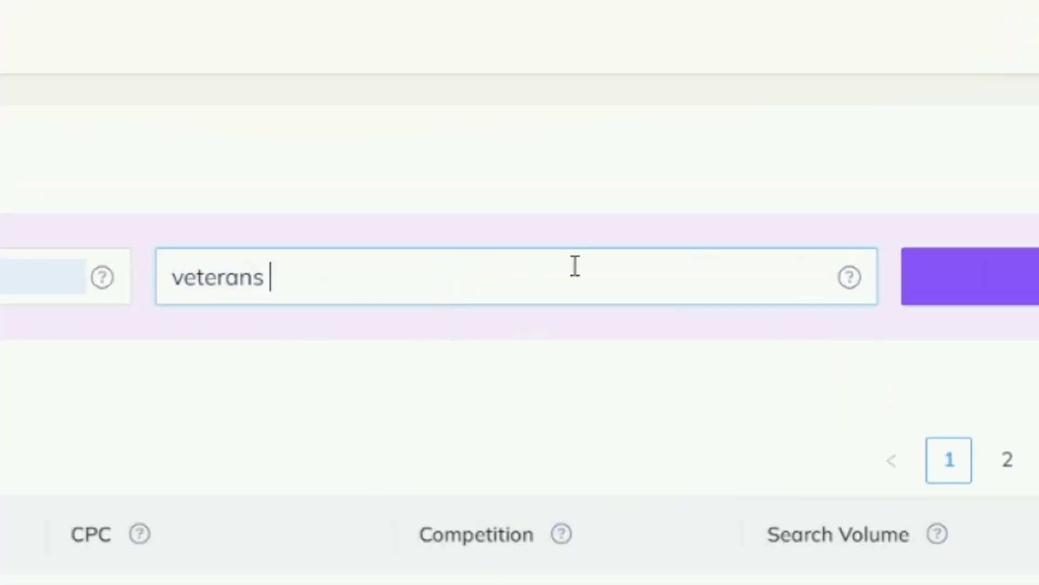
{"action": "left_click", "coordinate": [1002, 277]}
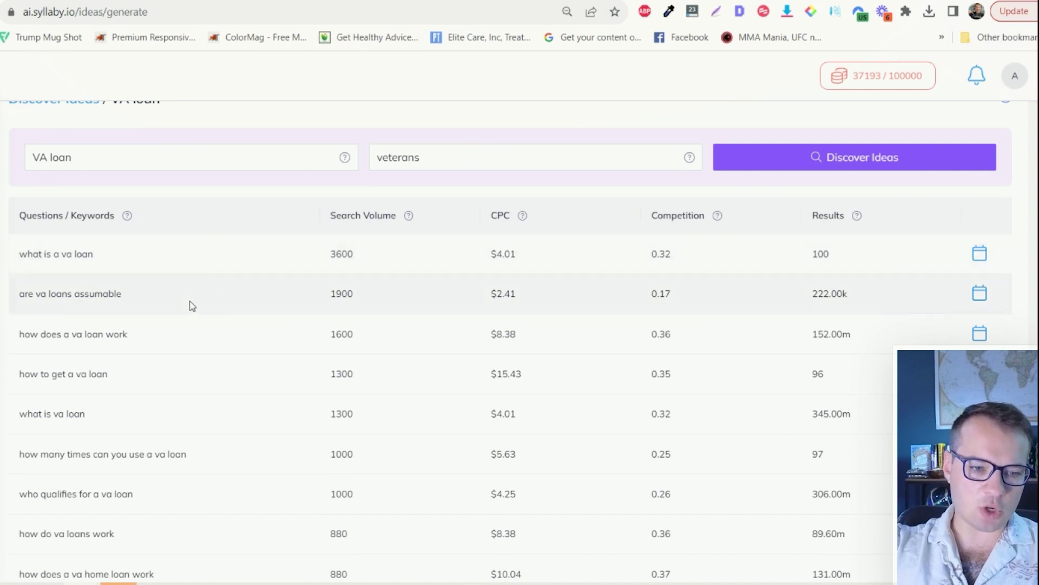
{"action": "left_click", "coordinate": [191, 306]}
{"action": "scroll", "coordinate": [197, 352], "scroll_direction": "down", "scroll_amount": 2}
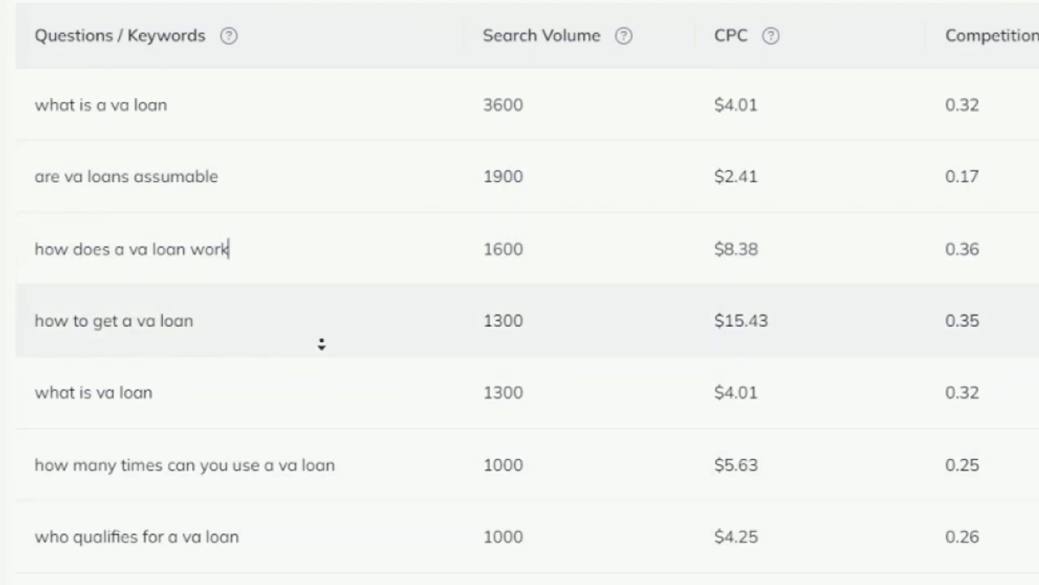
{"action": "scroll", "coordinate": [23, 368], "scroll_direction": "up", "scroll_amount": 1}
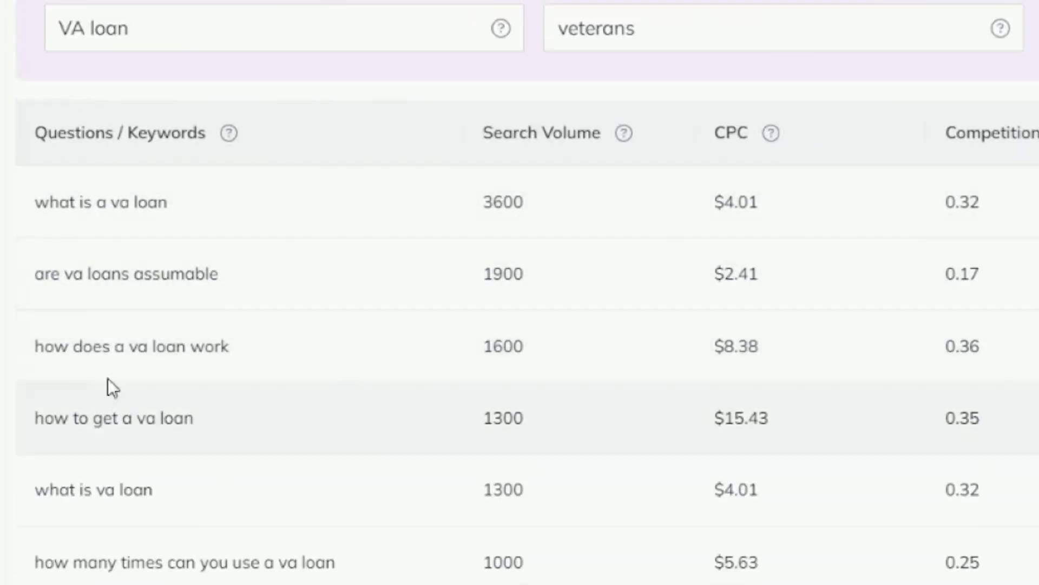
Schedule 'how does a va loan work' for Sep 10, 2023 and open its content page.
{"action": "left_click_drag", "start_coordinate": [35, 349], "coordinate": [370, 379]}
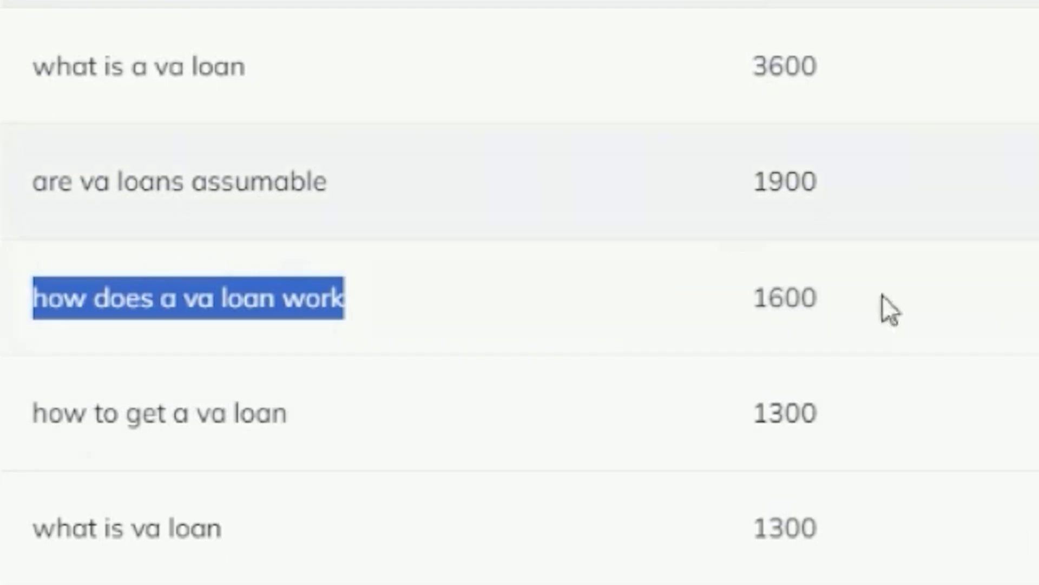
{"action": "left_click", "coordinate": [520, 271]}
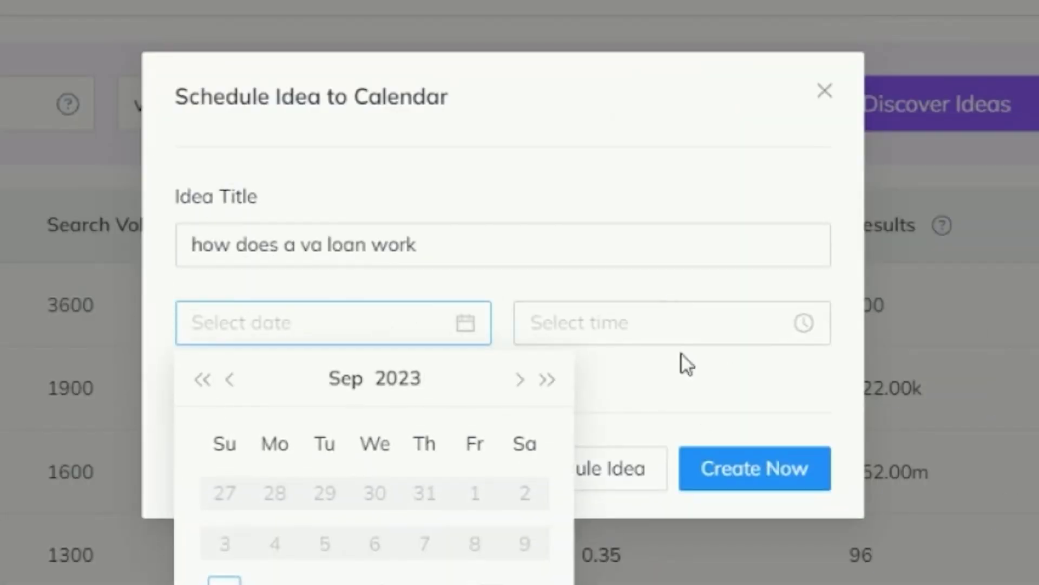
{"action": "left_click", "coordinate": [674, 325]}
{"action": "left_click", "coordinate": [672, 158]}
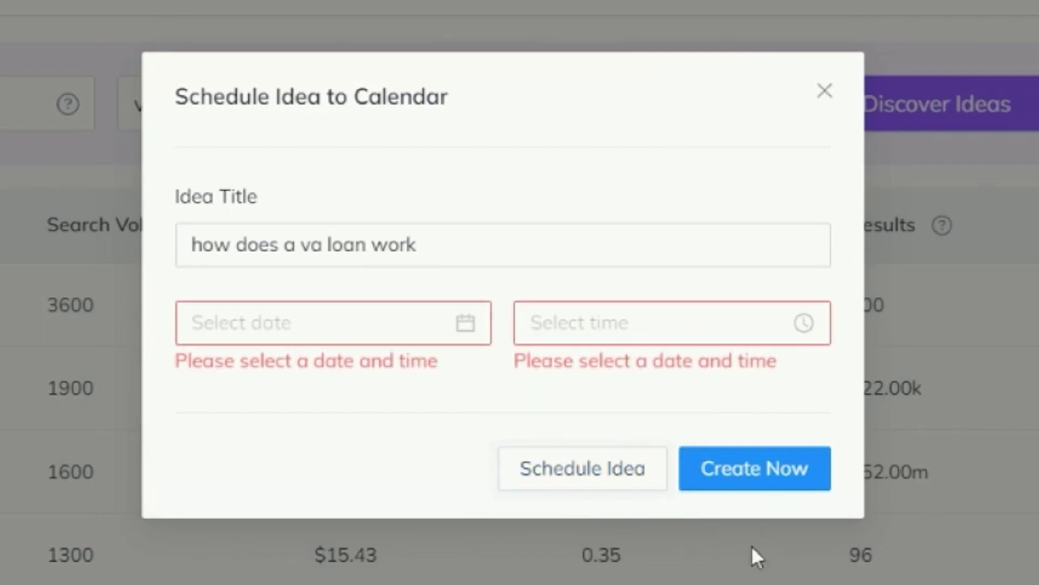
{"action": "left_click", "coordinate": [724, 471]}
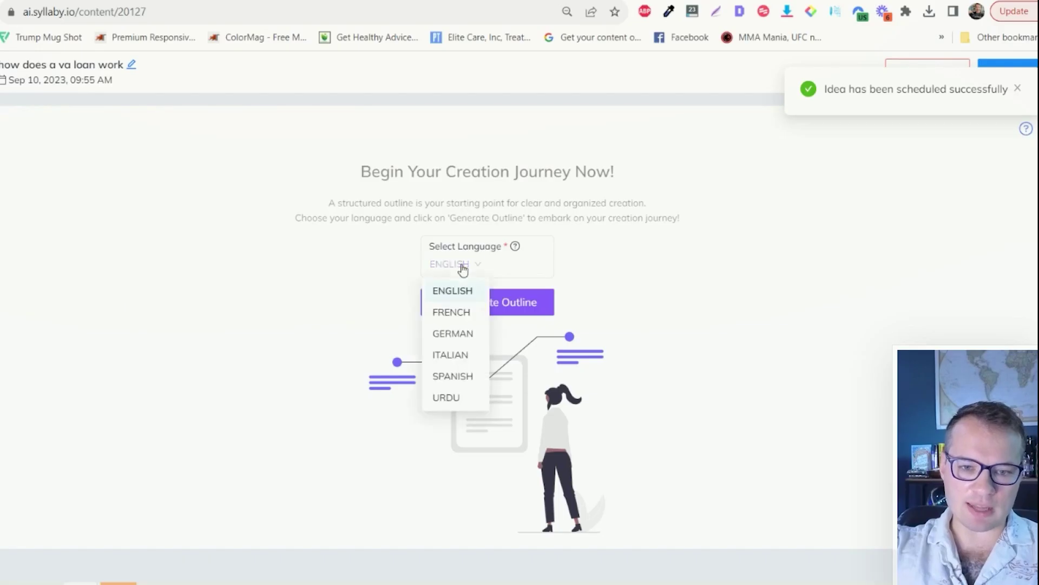
Generate an outline for the VA loan idea.
{"action": "left_click", "coordinate": [505, 310]}
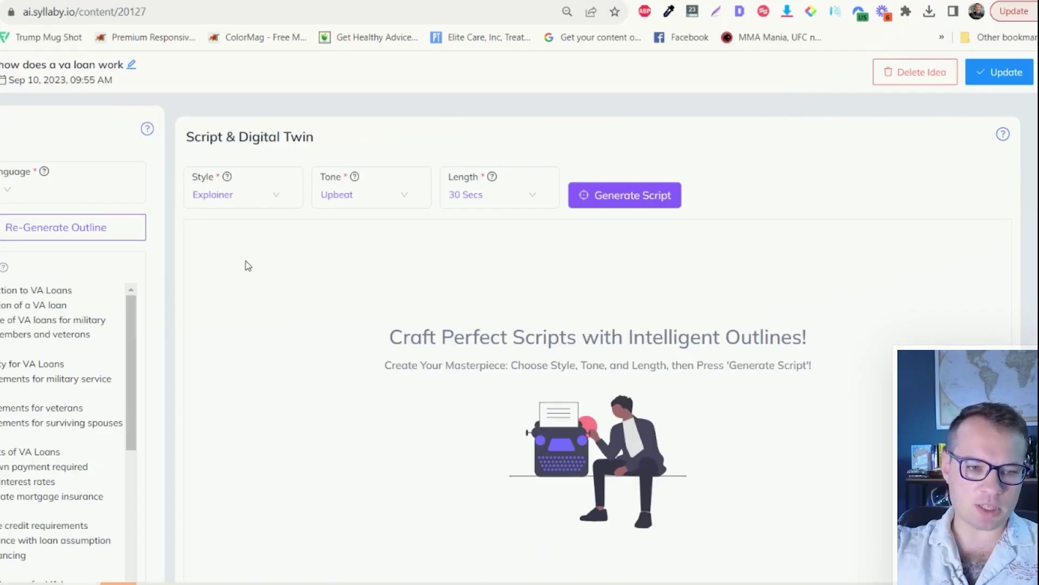
{"action": "scroll", "coordinate": [65, 379], "scroll_direction": "down", "scroll_amount": 5}
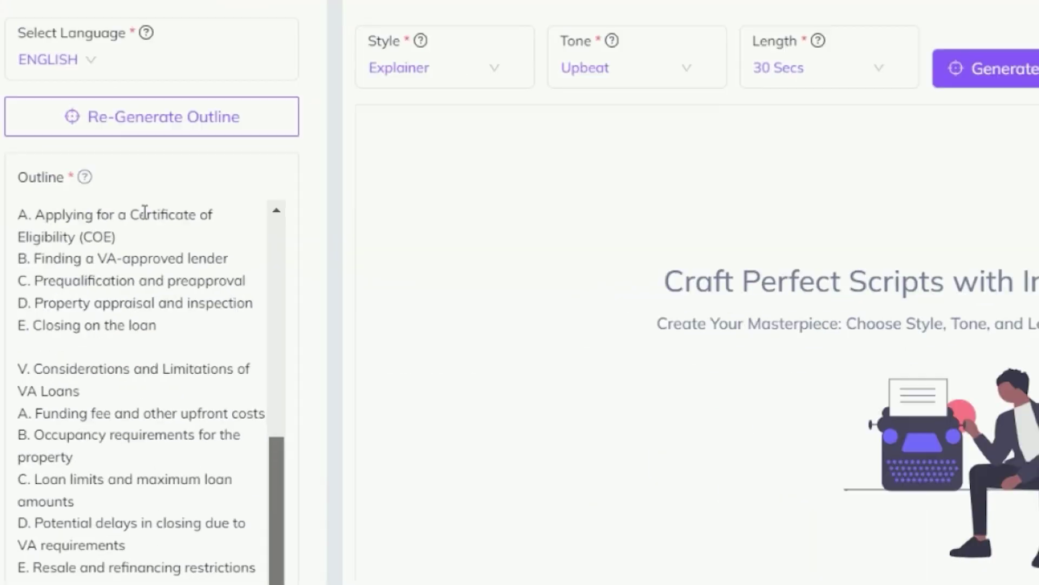
{"action": "scroll", "coordinate": [43, 393], "scroll_direction": "up", "scroll_amount": 4}
{"action": "scroll", "coordinate": [210, 349], "scroll_direction": "up", "scroll_amount": 2}
Generate a Tutorial-style, Friendly, 30-second script from the outline.
{"action": "left_click", "coordinate": [563, 2]}
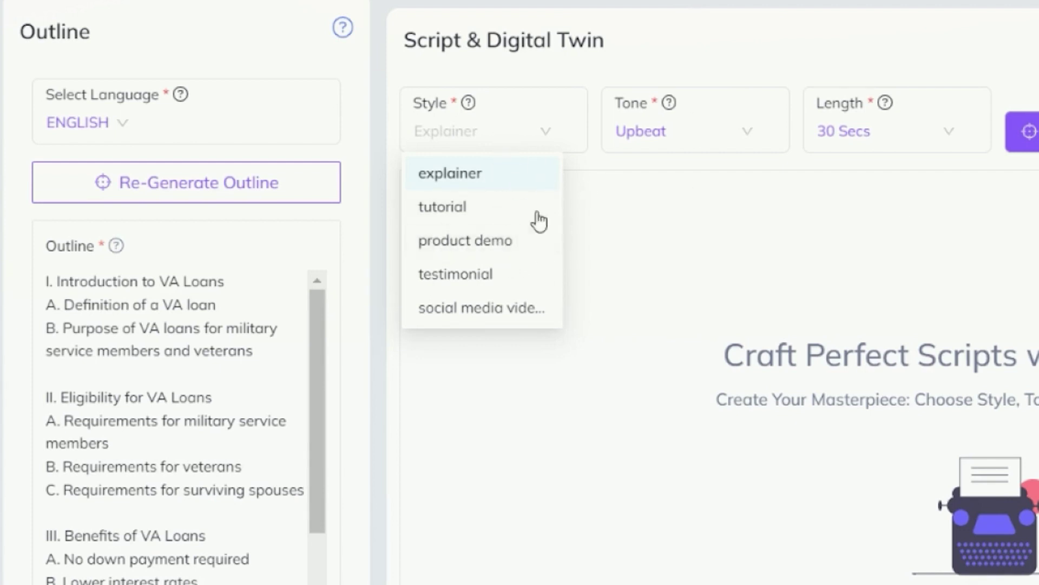
{"action": "left_click", "coordinate": [671, 142]}
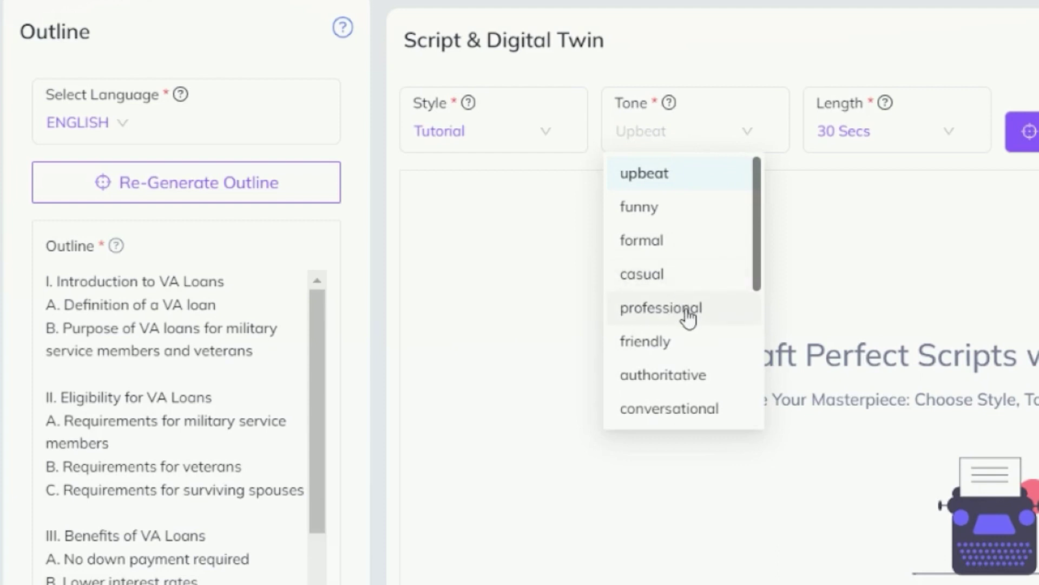
{"action": "left_click", "coordinate": [645, 342]}
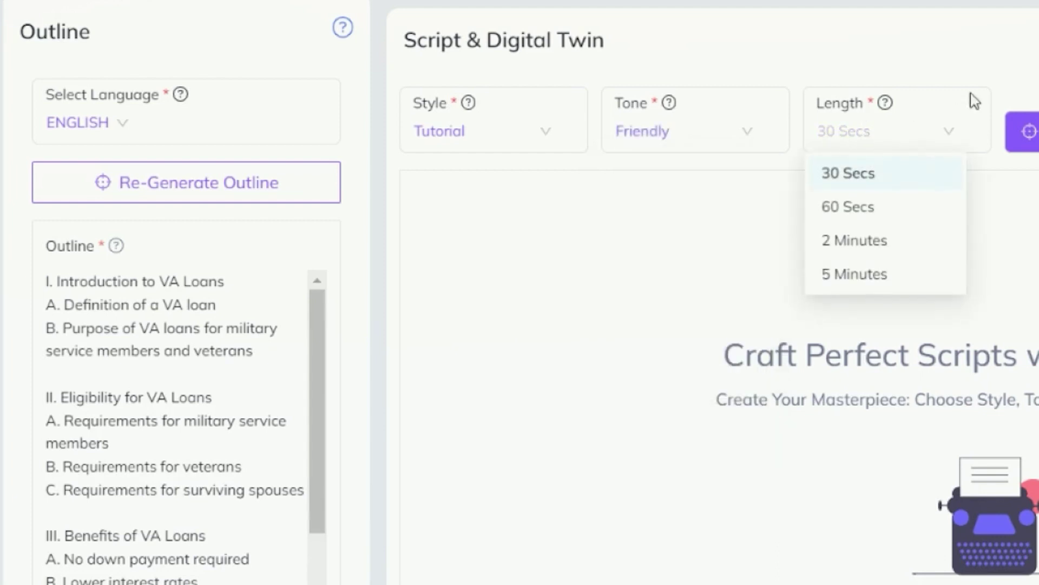
{"action": "left_click", "coordinate": [859, 186]}
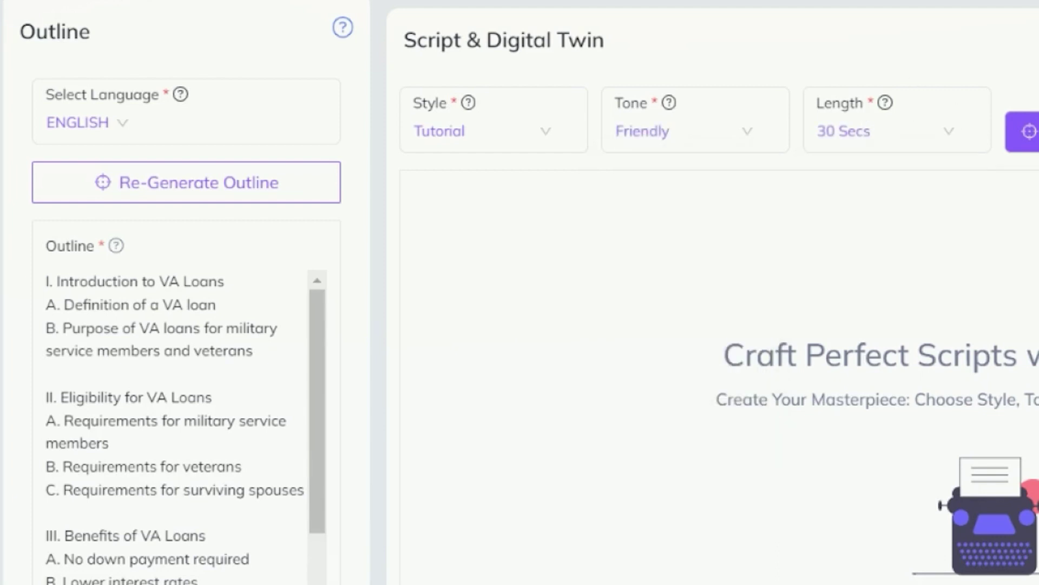
{"action": "left_click", "coordinate": [1028, 131]}
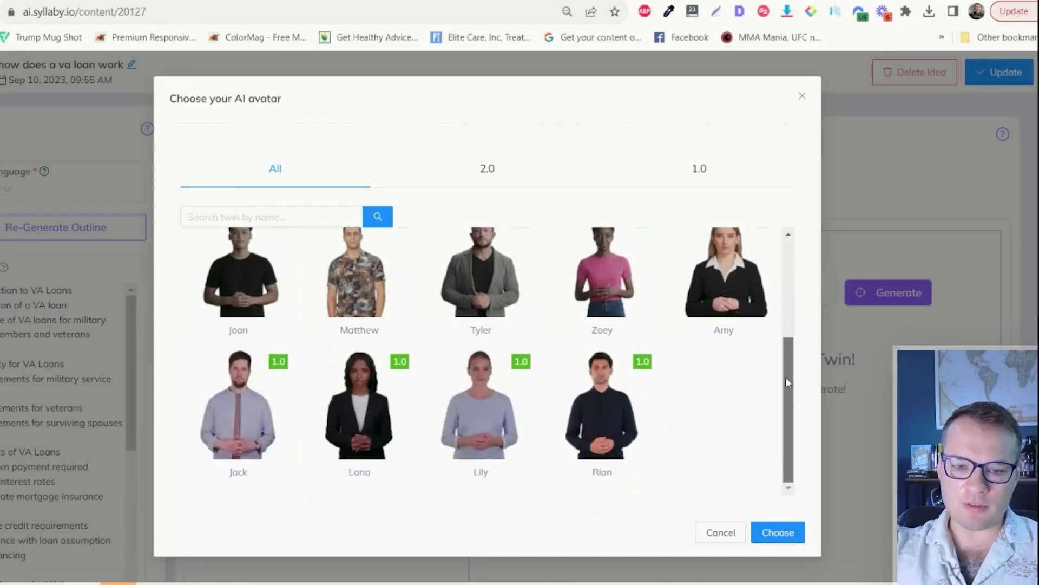
Browse the avatars and choose Lana for the video.
{"action": "scroll", "coordinate": [936, 389], "scroll_direction": "up", "scroll_amount": 4}
{"action": "scroll", "coordinate": [935, 389], "scroll_direction": "down", "scroll_amount": 4}
{"action": "scroll", "coordinate": [810, 233], "scroll_direction": "up", "scroll_amount": 4}
{"action": "scroll", "coordinate": [810, 233], "scroll_direction": "down", "scroll_amount": 4}
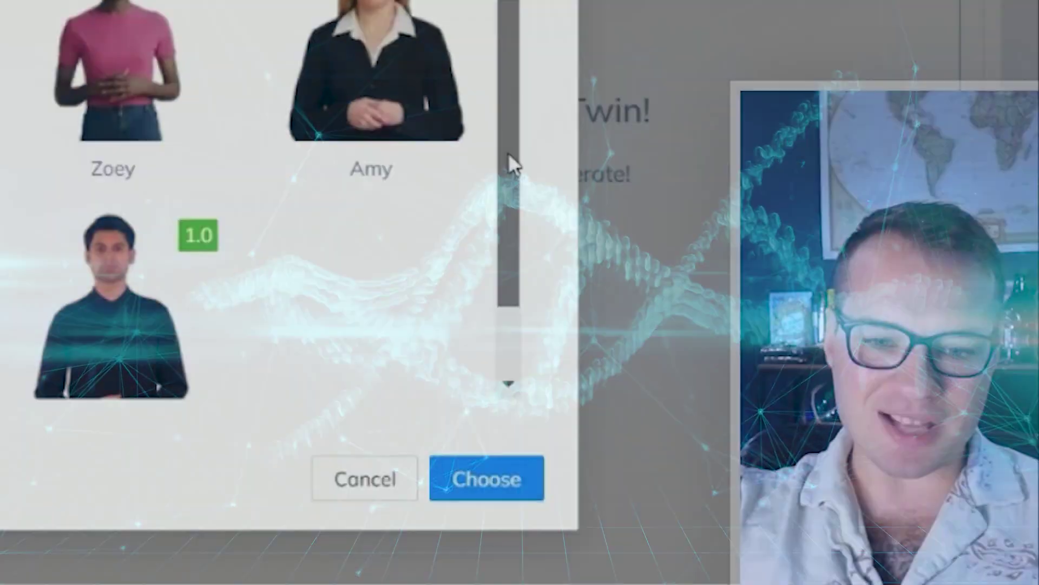
{"action": "scroll", "coordinate": [510, 162], "scroll_direction": "down", "scroll_amount": 2}
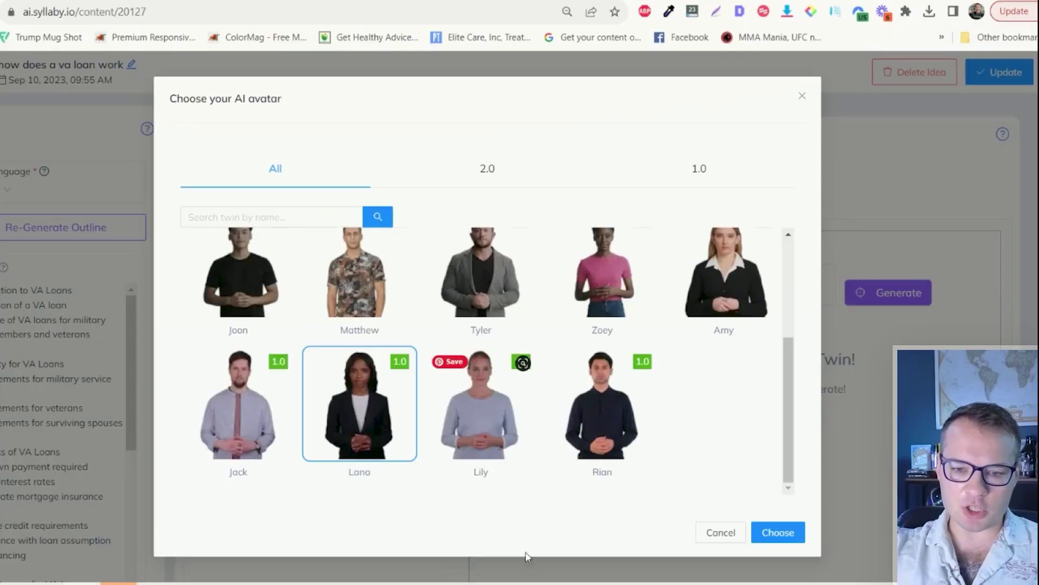
{"action": "left_click", "coordinate": [778, 531]}
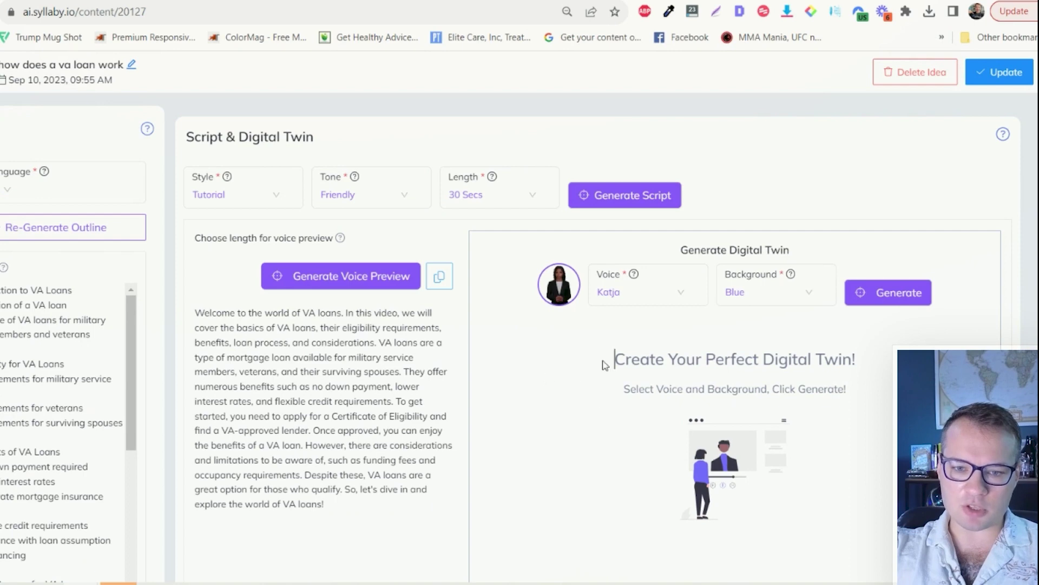
Keep the Katja voice, set a White background, generate, and return to the Content List.
{"action": "left_click", "coordinate": [641, 281]}
{"action": "scroll", "coordinate": [647, 384], "scroll_direction": "down", "scroll_amount": 2}
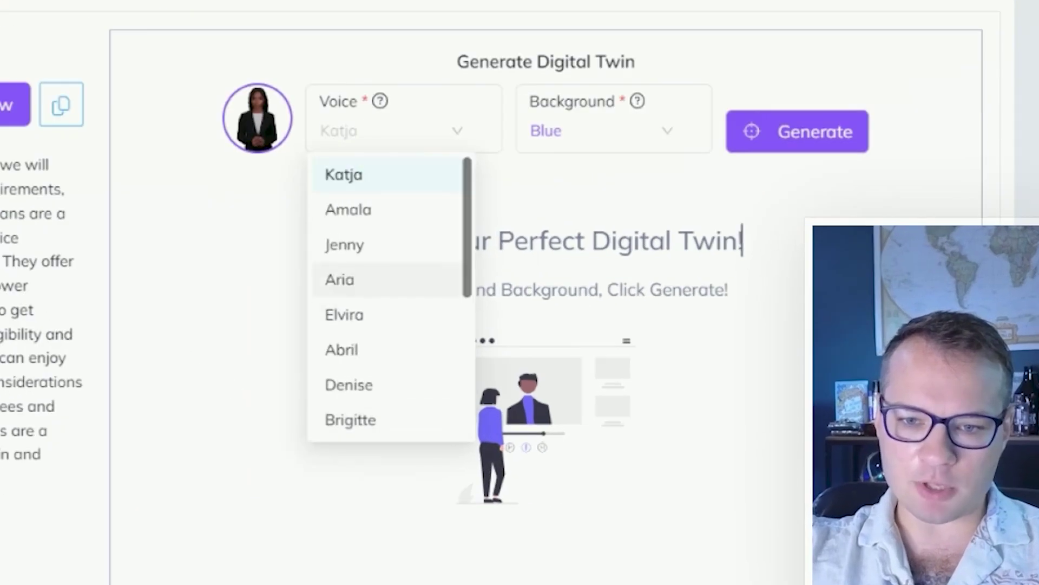
{"action": "left_click", "coordinate": [570, 174]}
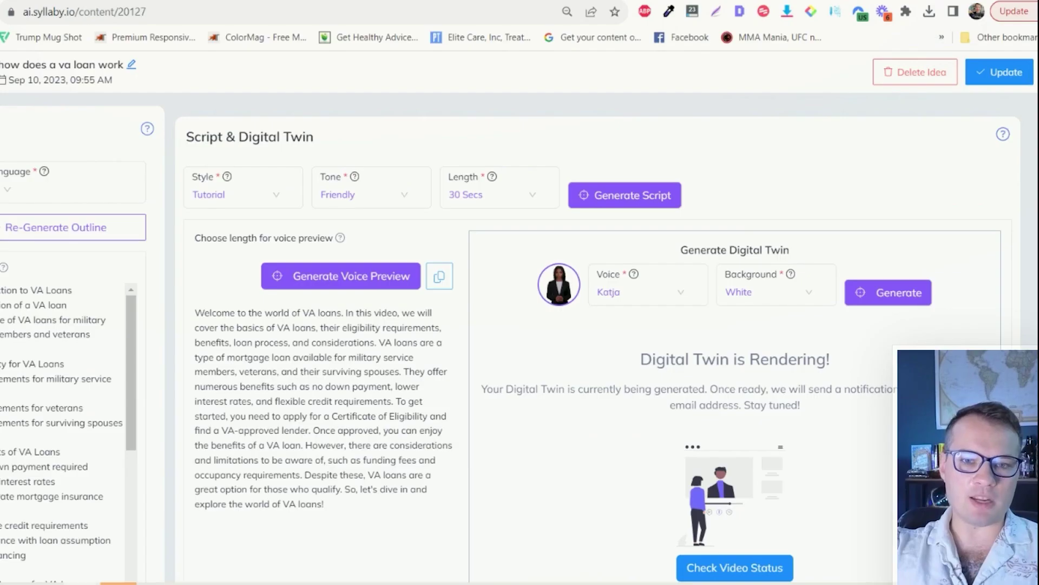
{"action": "key", "text": "alt+Left"}
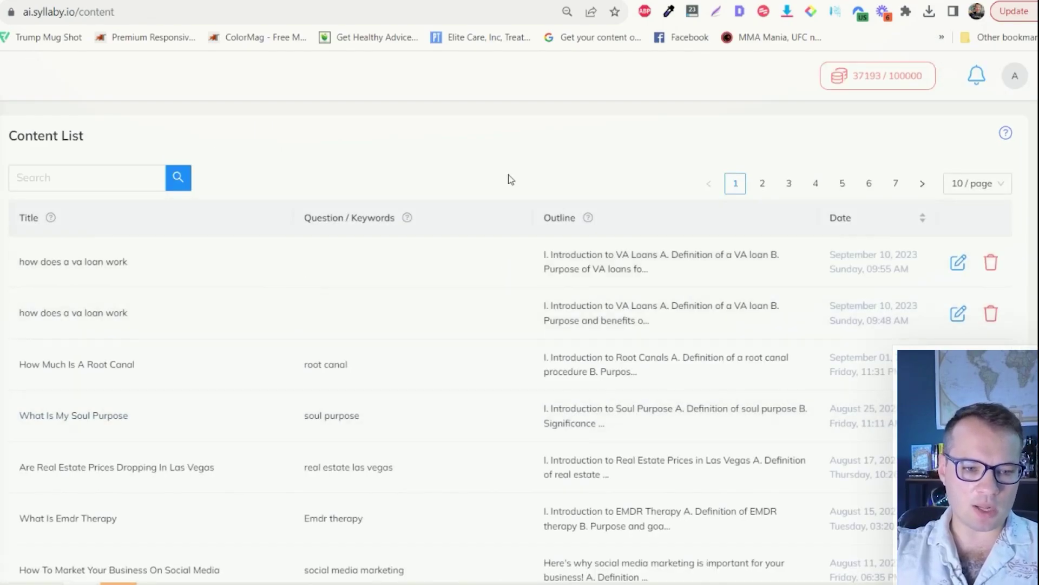
Edit the earlier 09:48 AM VA loan entry and dismiss the digital-twin-ready notification.
{"action": "scroll", "coordinate": [492, 202], "scroll_direction": "down", "scroll_amount": 1}
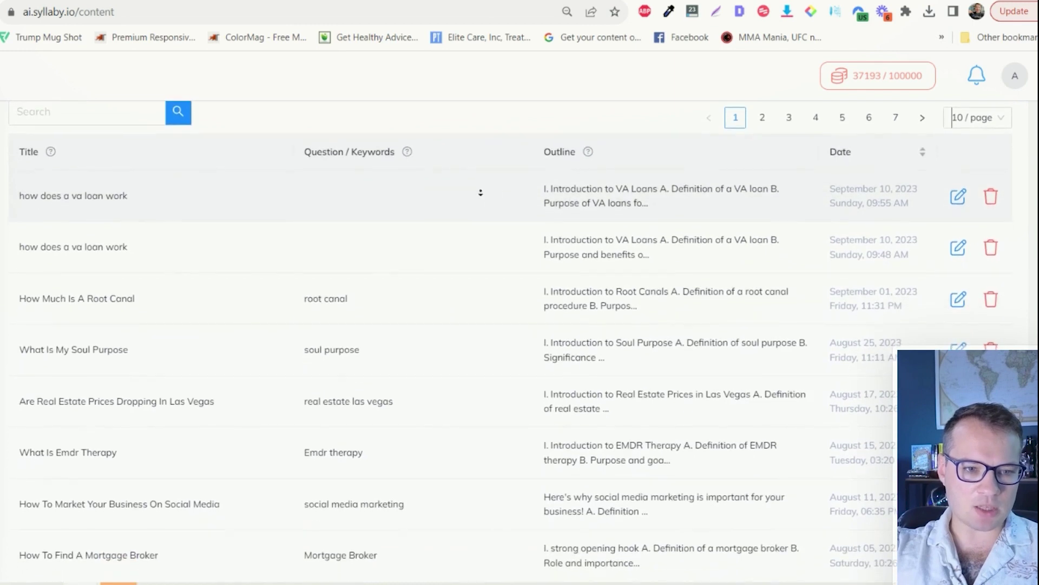
{"action": "left_click", "coordinate": [959, 245]}
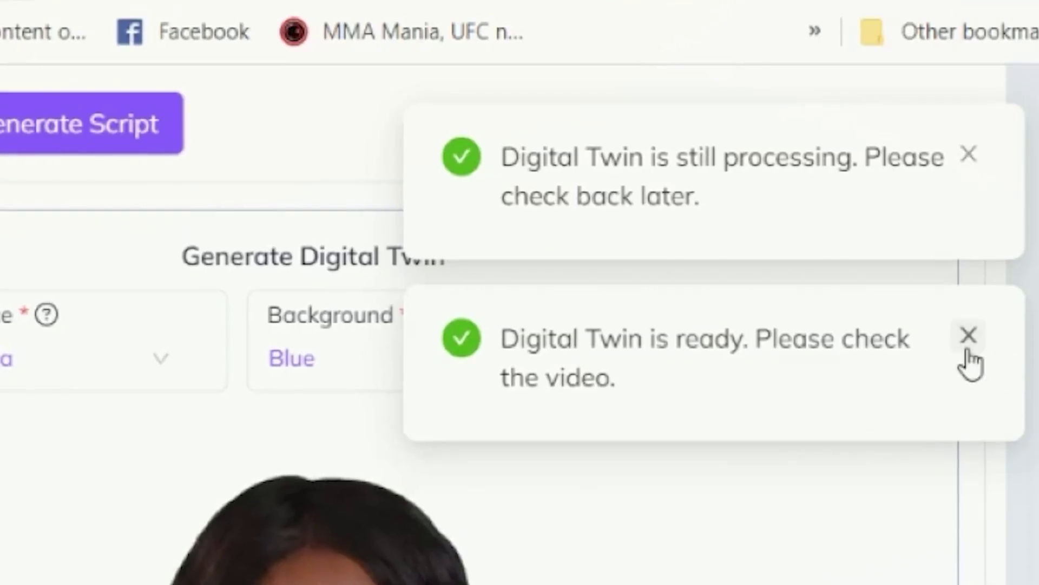
{"action": "left_click", "coordinate": [1005, 161]}
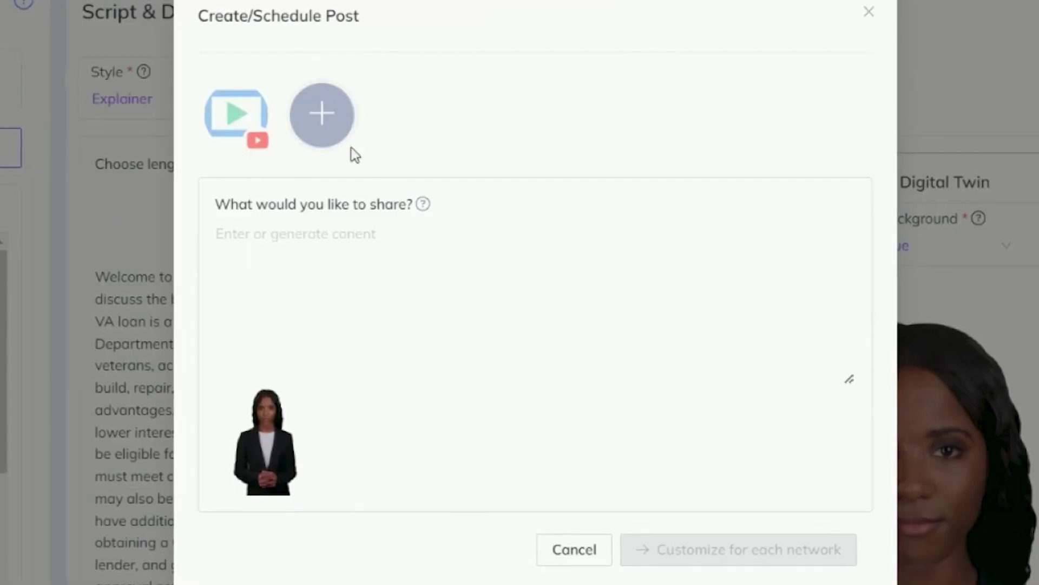
Select the YouTube channel and enter share text 'How does a VA loan work'.
{"action": "left_click", "coordinate": [325, 120]}
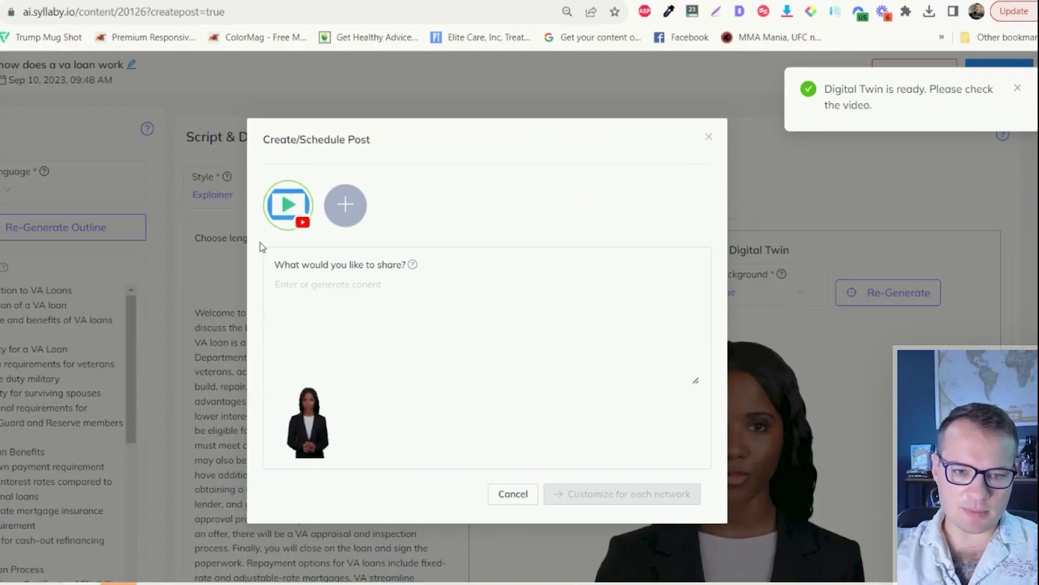
{"action": "left_click", "coordinate": [323, 285]}
{"action": "type", "text": "How does "}
{"action": "type", "text": "a VA lo"}
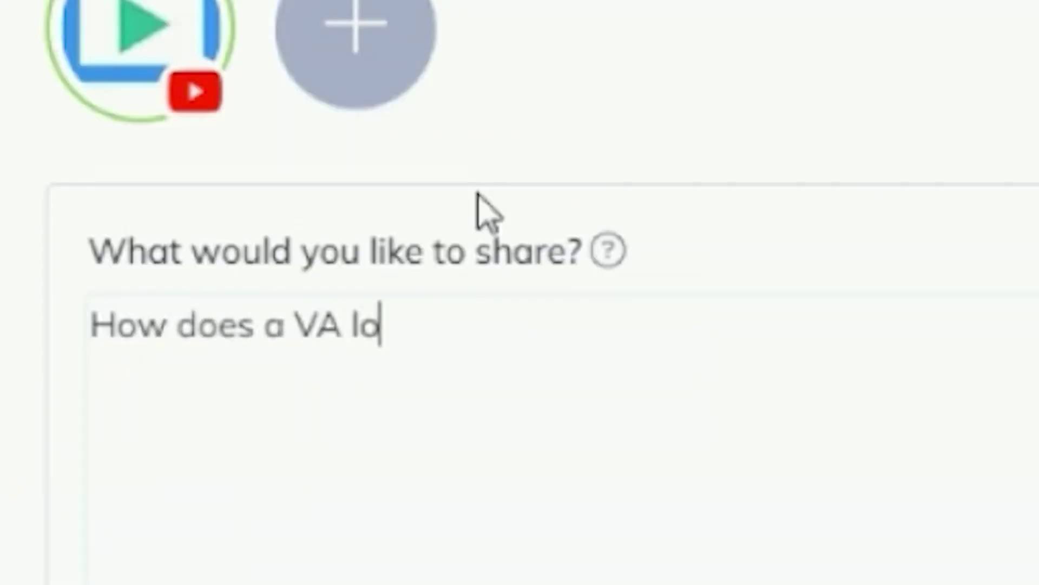
{"action": "type", "text": "an work"}
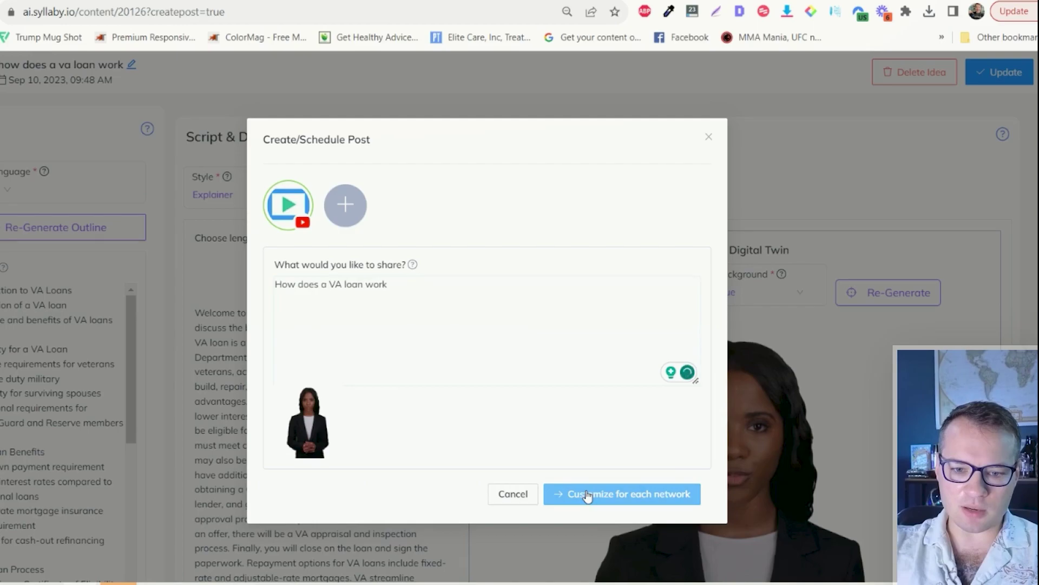
Set the YouTube title to 'How does a VA loan work' and add the tag 'VA'.
{"action": "left_click", "coordinate": [587, 494]}
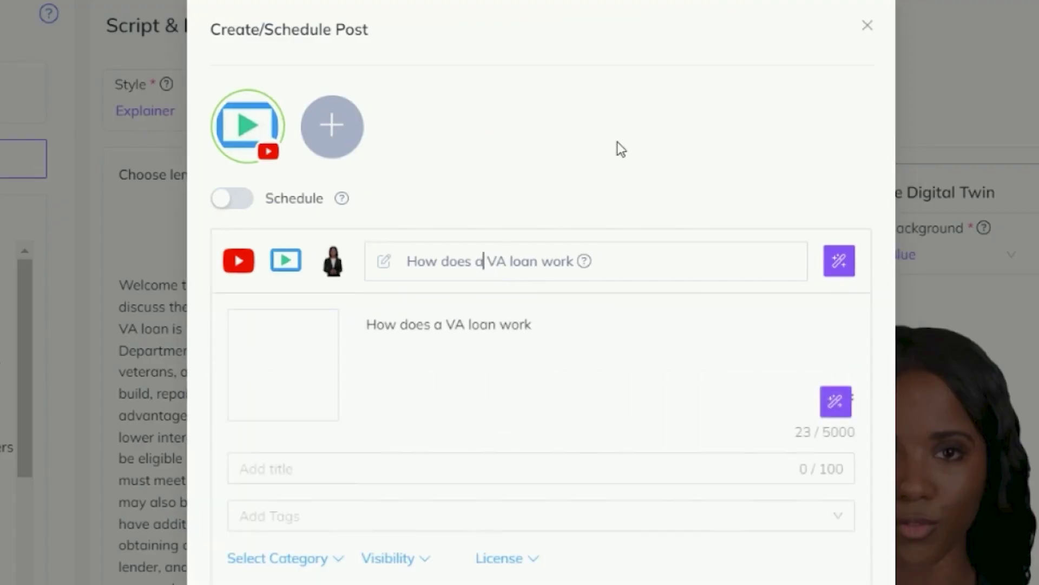
{"action": "left_click", "coordinate": [303, 468]}
{"action": "type", "text": "How does a VA loan work"}
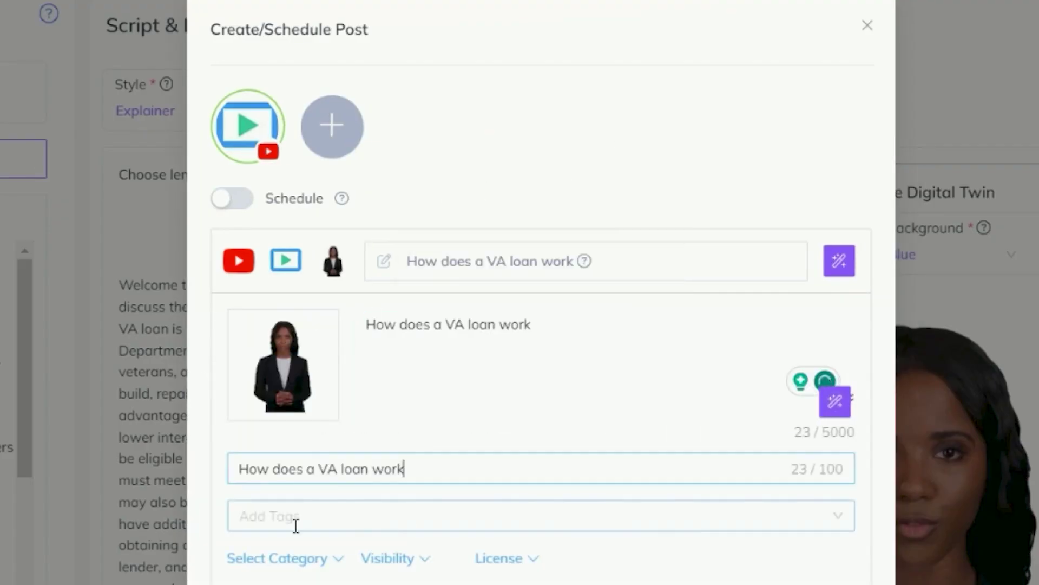
{"action": "type", "text": "VA loans"}
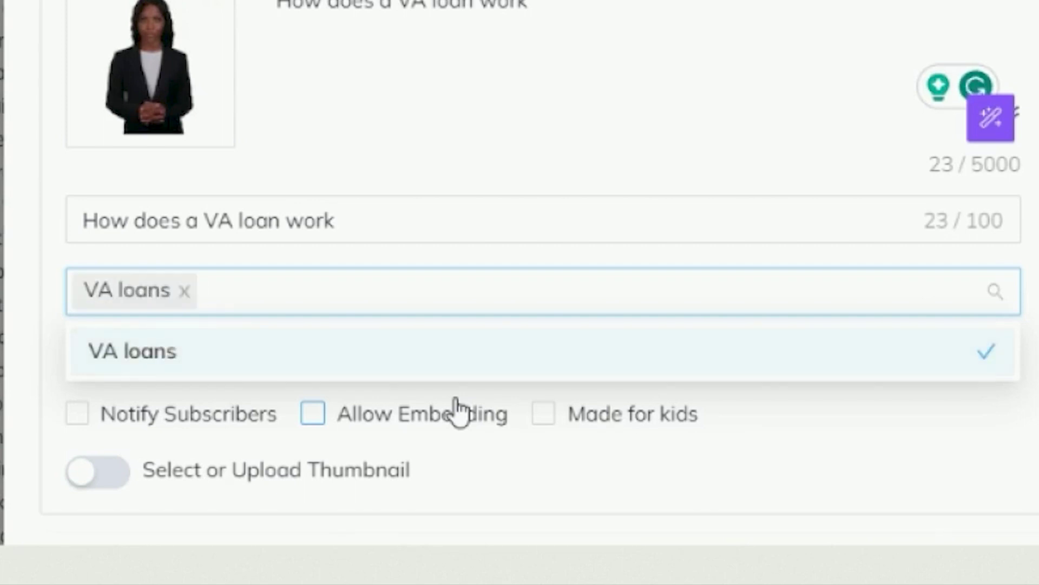
Enable custom thumbnail, subscriber notifications and embedding, choose Education category, and publish.
{"action": "left_click", "coordinate": [98, 470]}
{"action": "scroll", "coordinate": [140, 379], "scroll_direction": "down", "scroll_amount": 5}
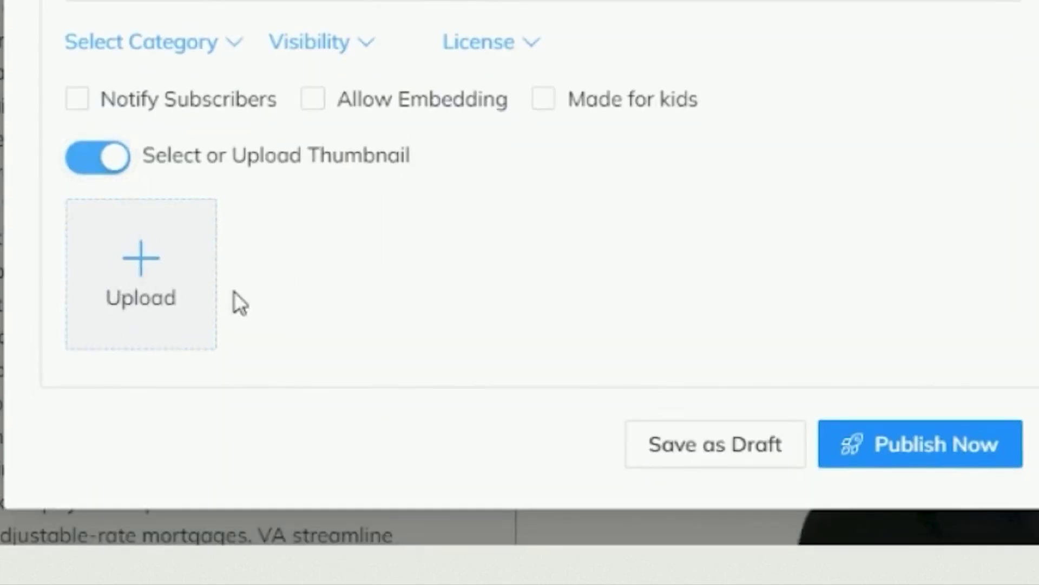
{"action": "left_click", "coordinate": [82, 104]}
{"action": "left_click", "coordinate": [316, 104]}
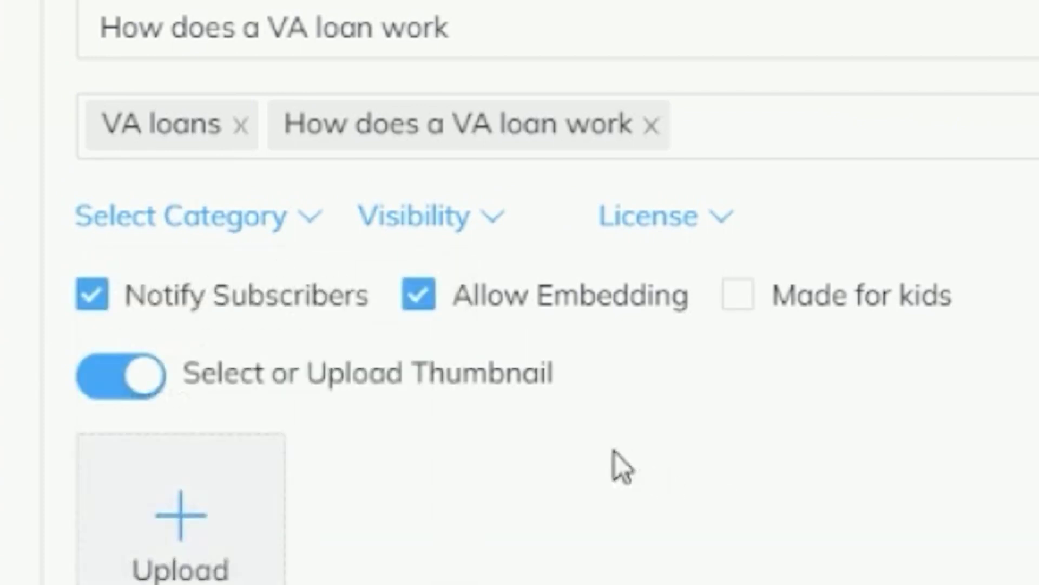
{"action": "mouse_move", "coordinate": [198, 213]}
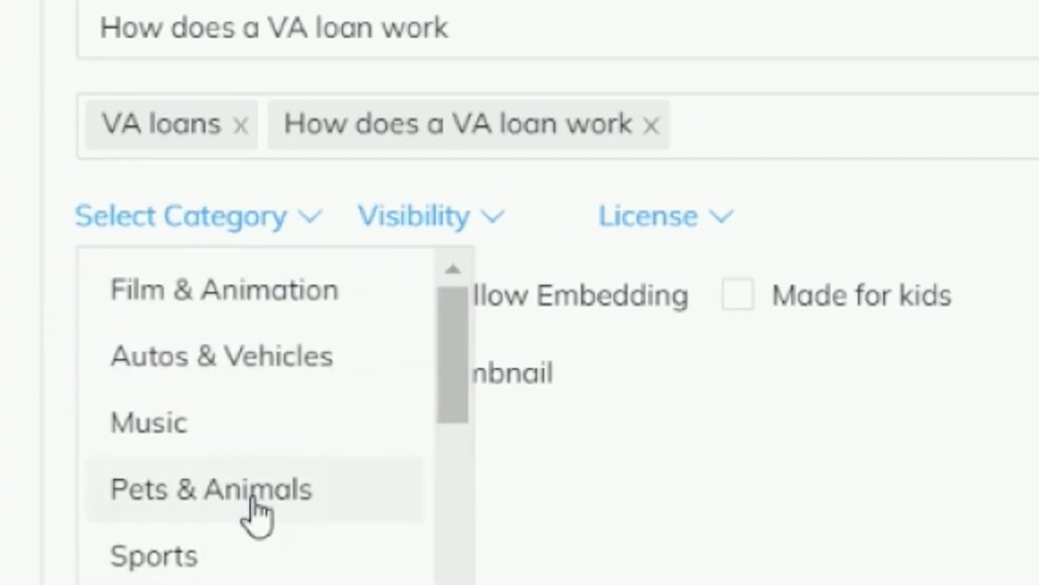
{"action": "left_click", "coordinate": [181, 480]}
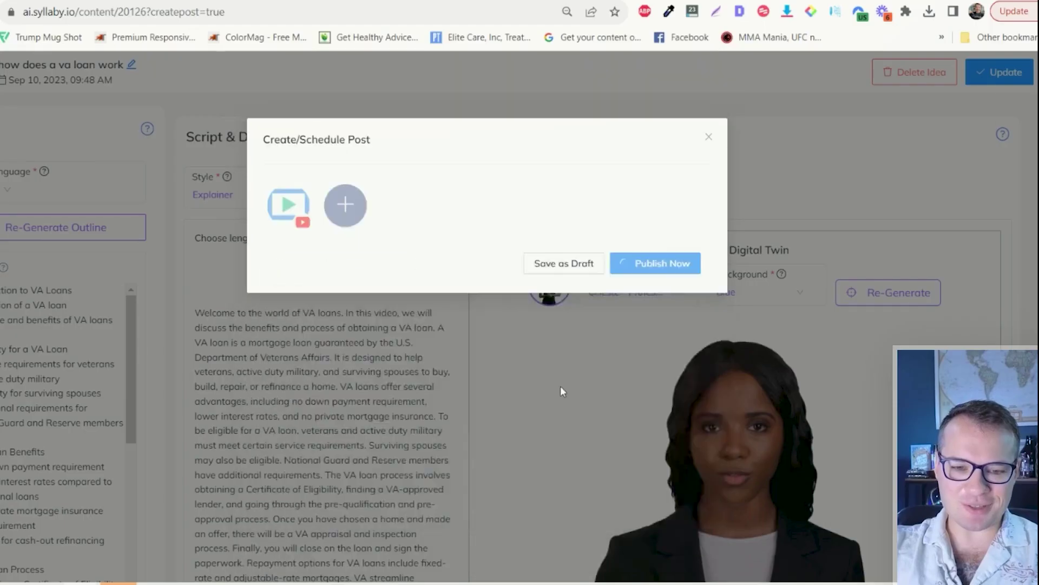
{"action": "left_click", "coordinate": [568, 262]}
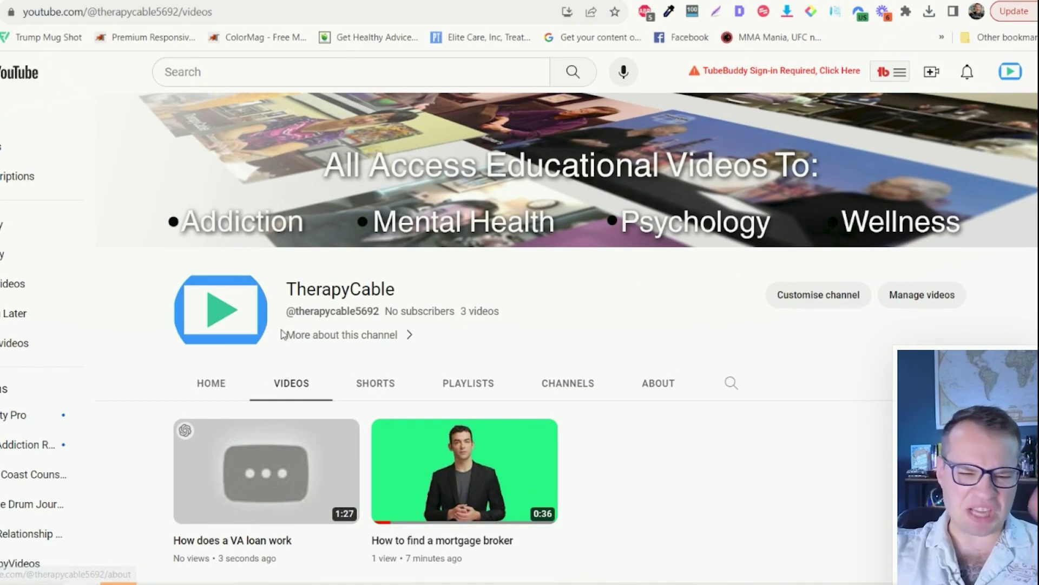
Scroll the channel's Videos list to find the new 'How does a VA loan work' video.
{"action": "scroll", "coordinate": [537, 368], "scroll_direction": "down", "scroll_amount": 5}
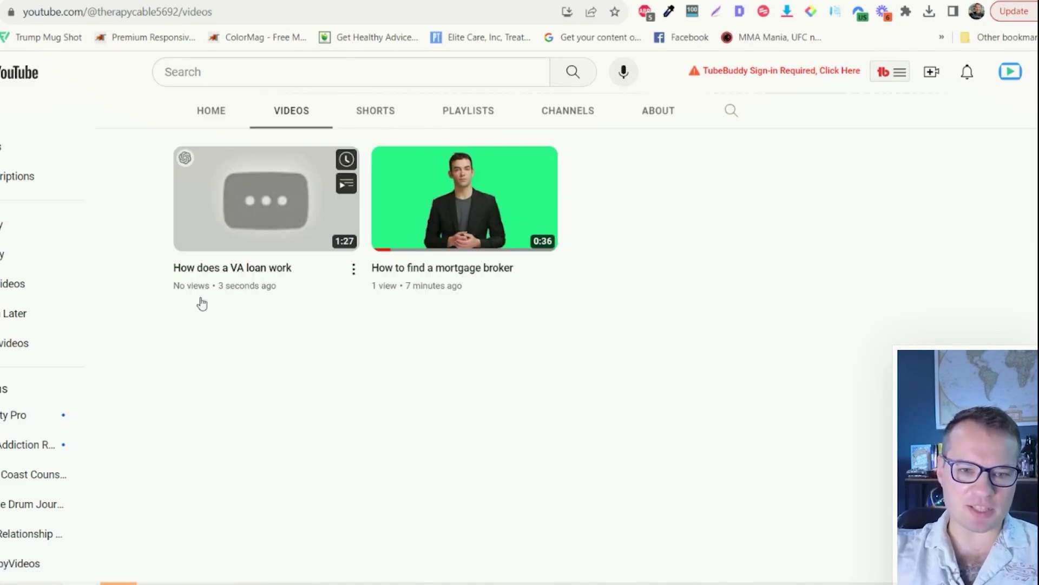